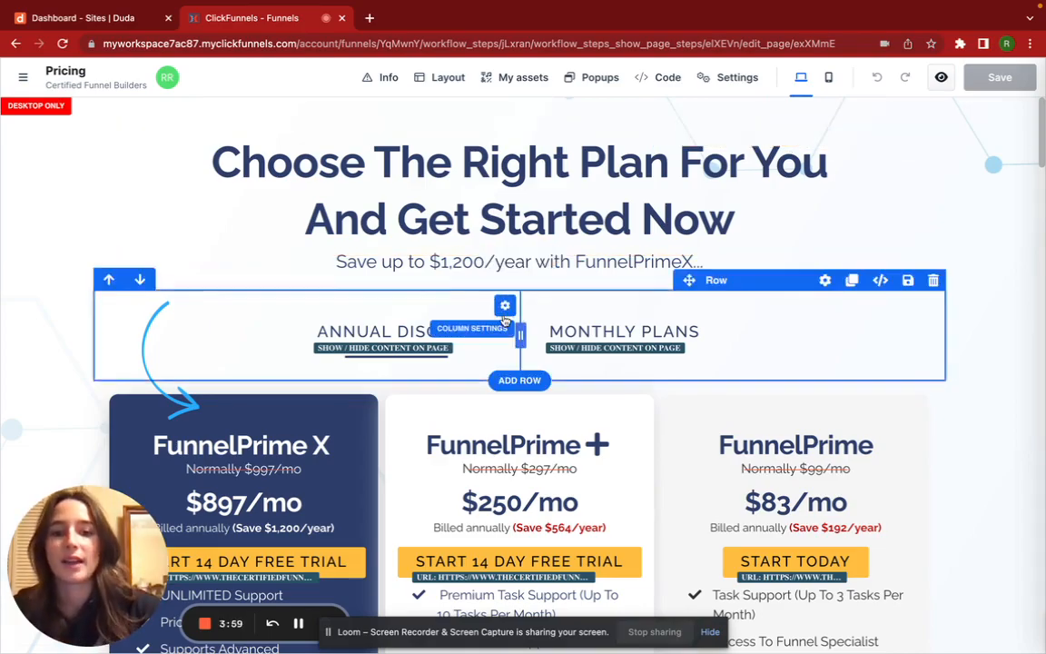
Add a blank full-page section above the page footer, containing a one-column row with a headline element
scroll(504, 317, "down", 4)
scroll(504, 318, "down", 15)
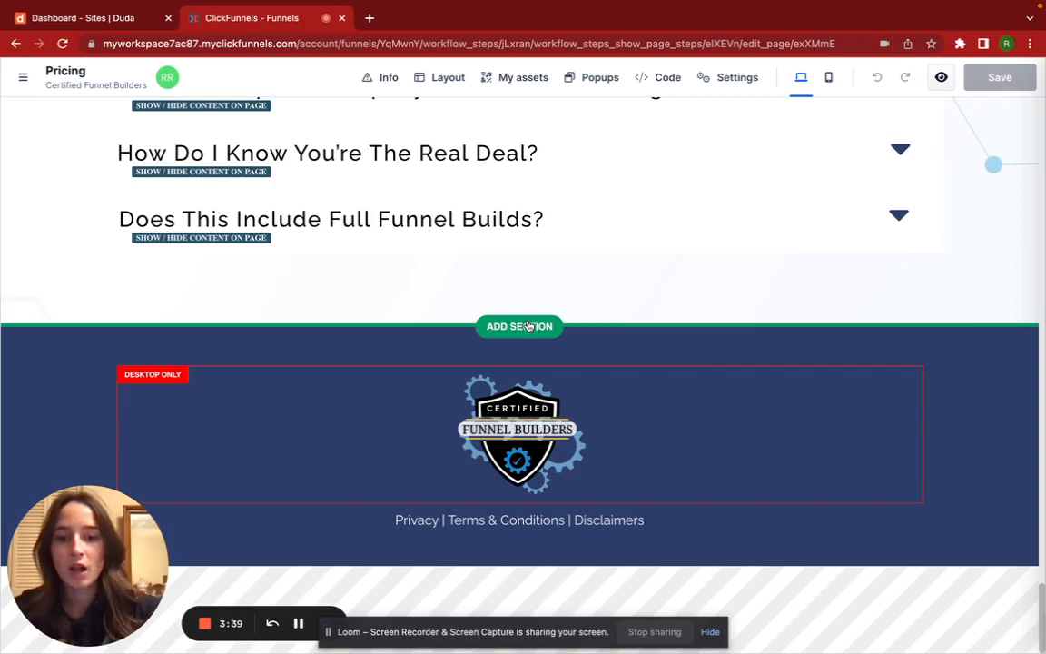
left_click(528, 326)
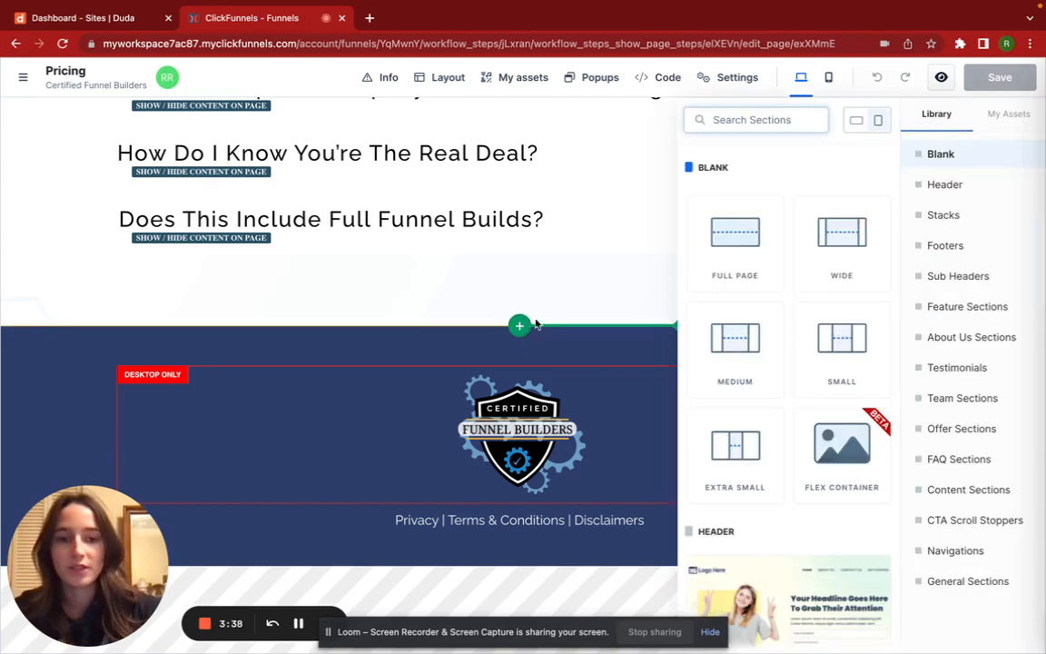
left_click(758, 257)
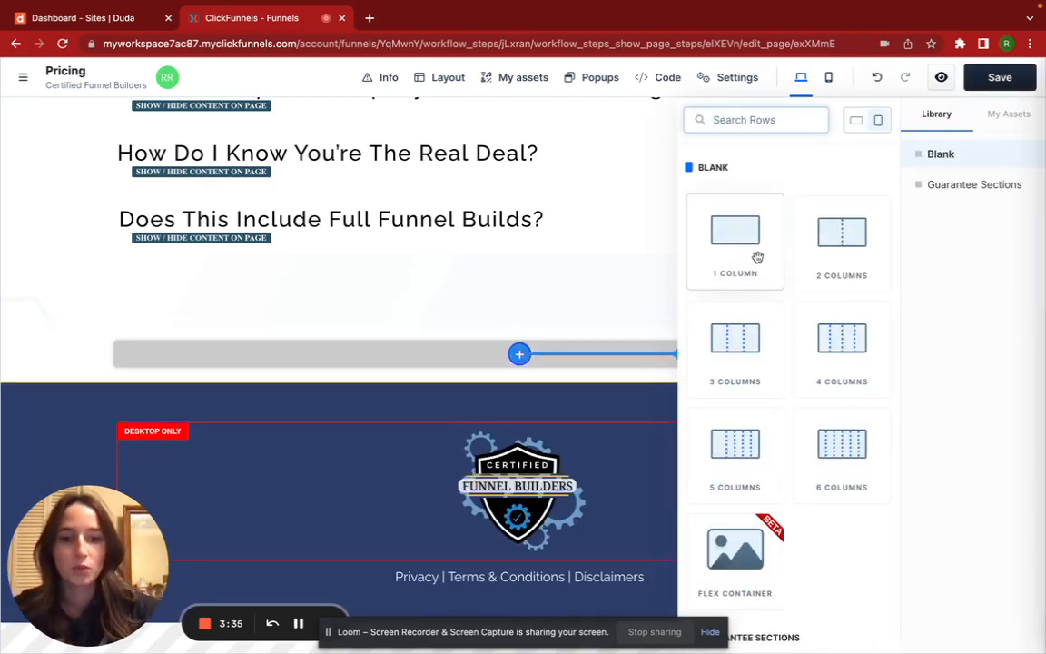
left_click(758, 257)
left_click(757, 257)
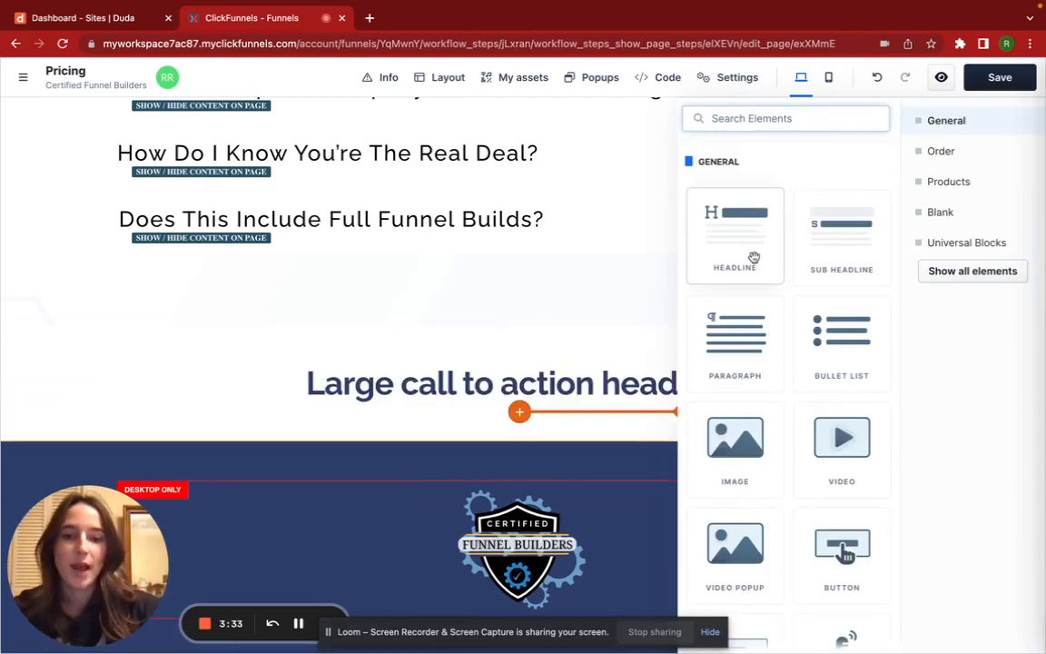
left_click(588, 357)
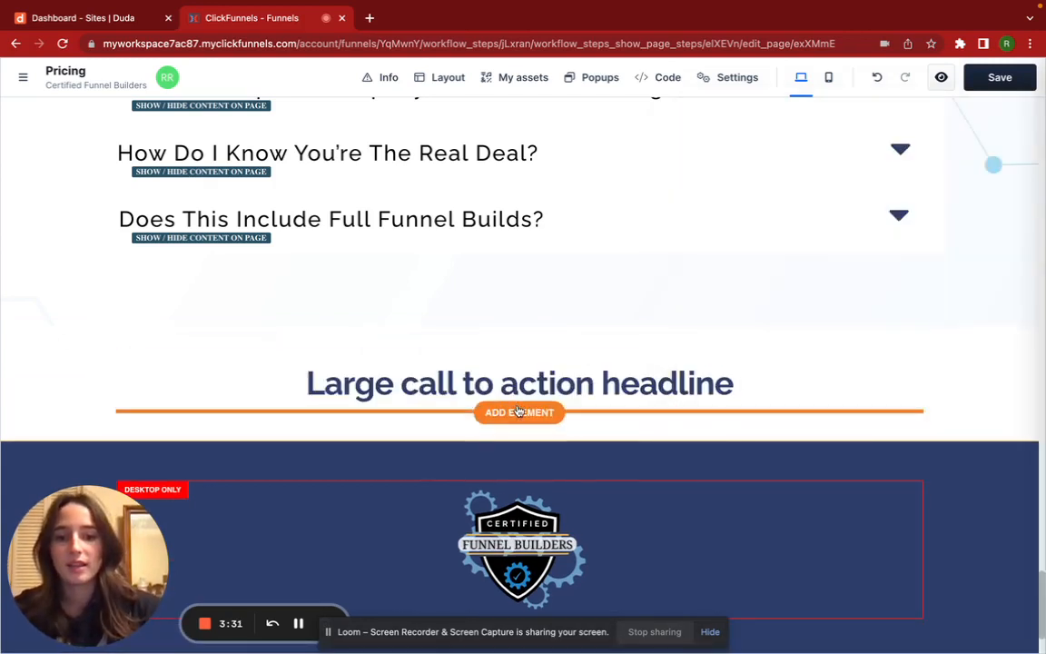
left_click(517, 411)
left_click(584, 315)
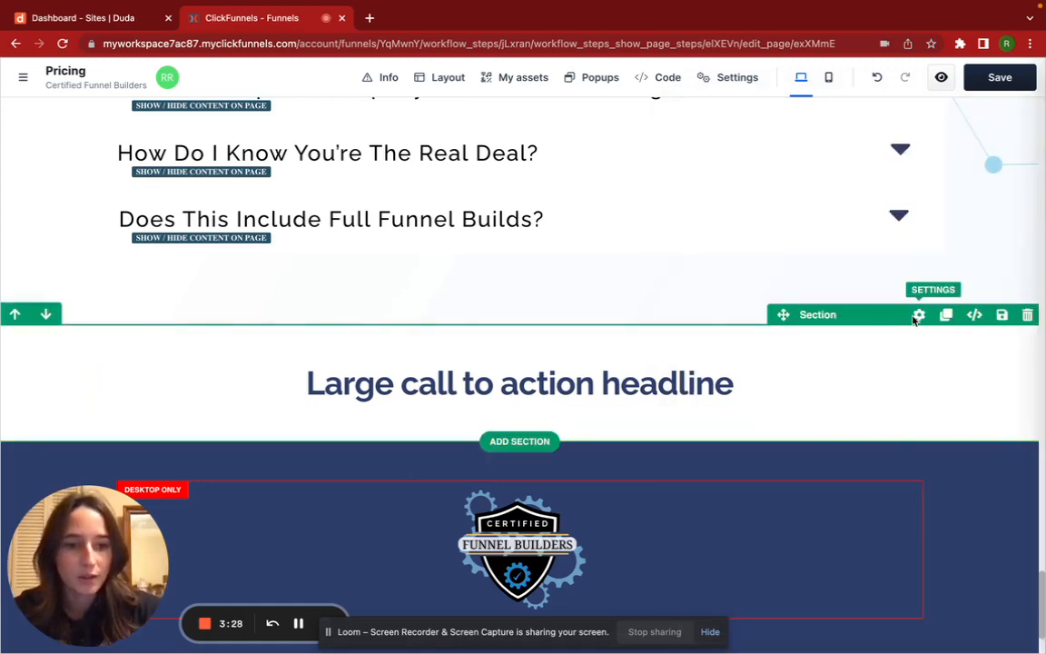
Enable the new section's background and set its background color to the recently used blue 1a86cc
left_click(917, 313)
scroll(903, 359, "down", 1)
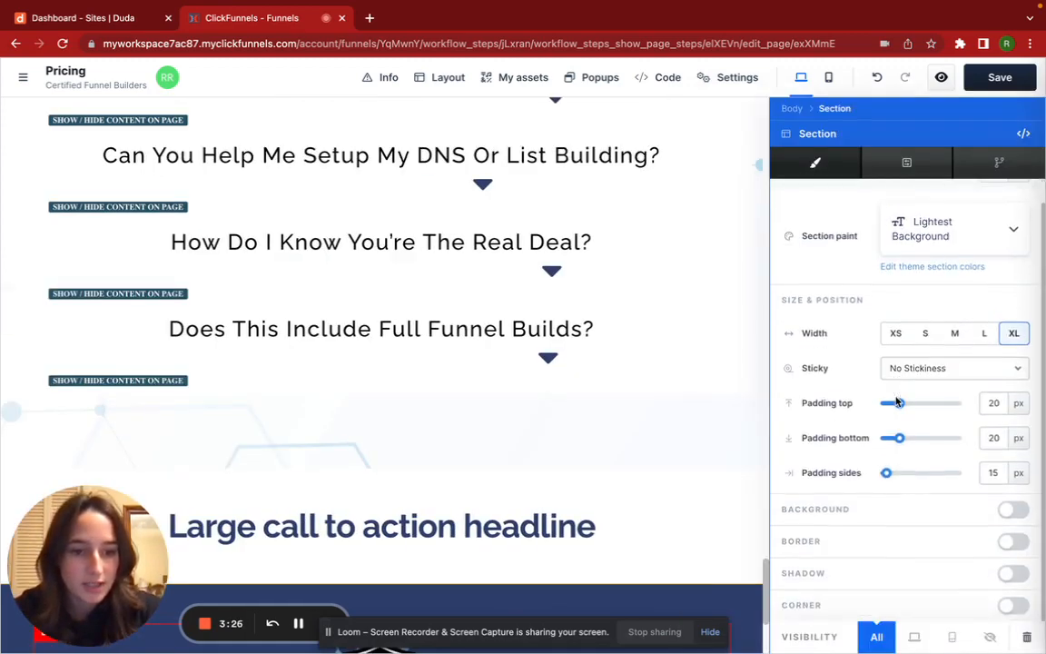
left_click(1011, 510)
scroll(987, 563, "down", 3)
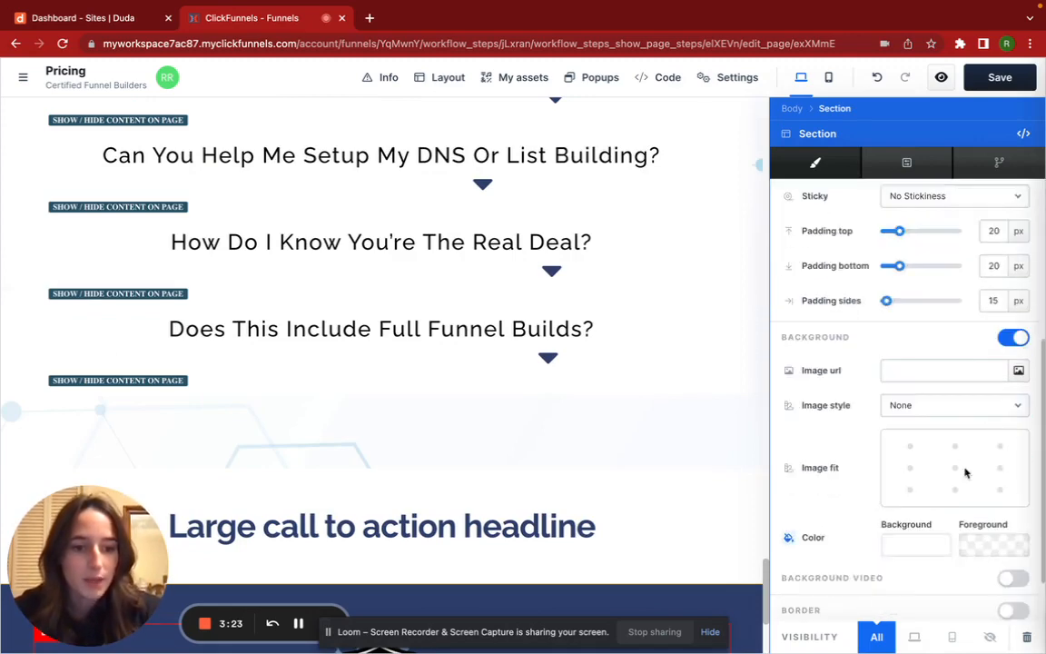
left_click(906, 550)
left_click(857, 557)
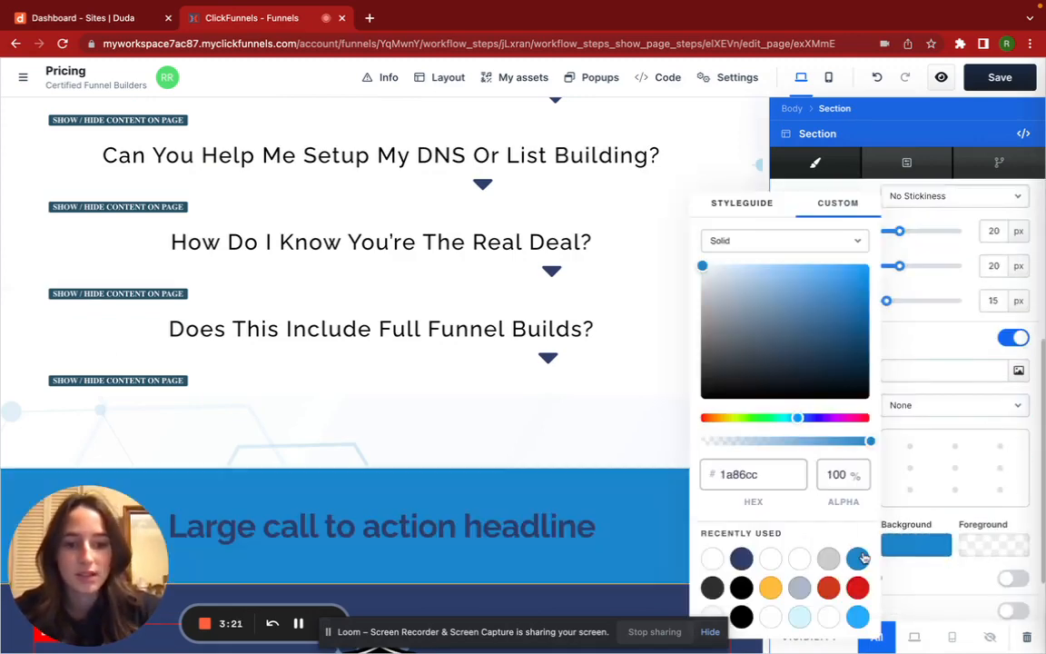
left_click(625, 544)
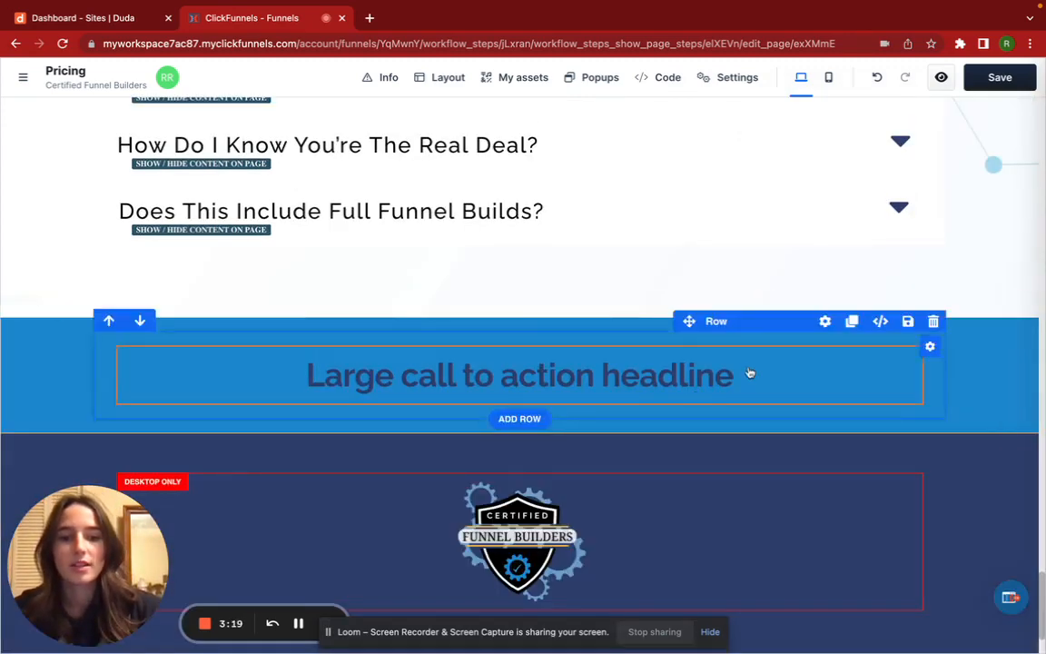
Replace the new section's headline text with "FOOTER"
left_click(744, 373)
left_click_drag(742, 373, 217, 387)
type("FOOTER")
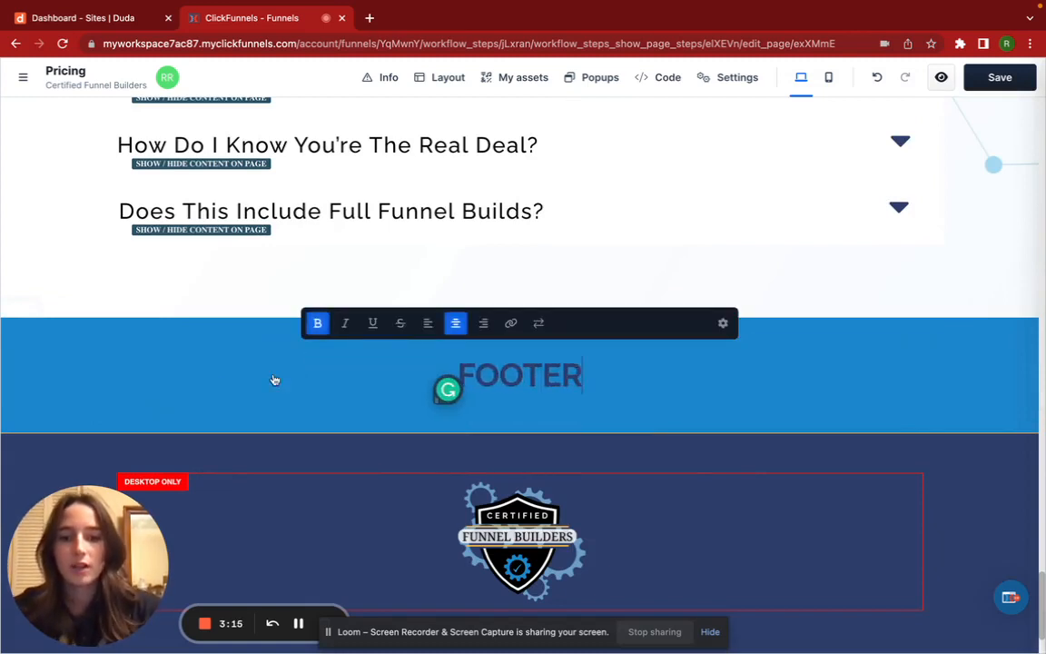
left_click(659, 413)
Save the blue section as a universal section named "FOOTER DEMO"
mouse_move(1000, 348)
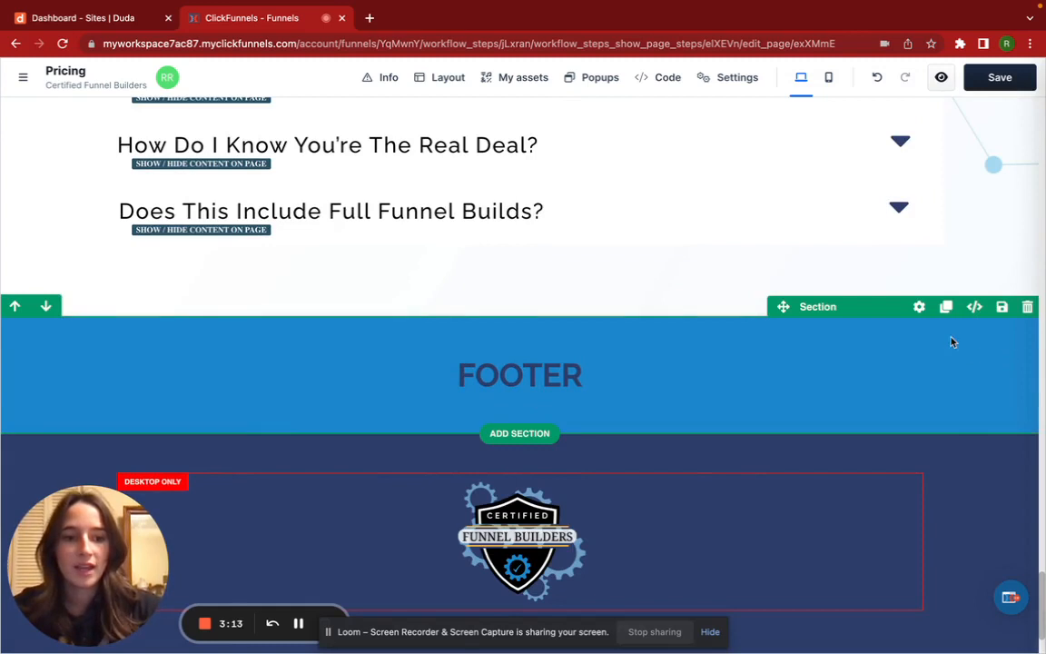
left_click(1001, 309)
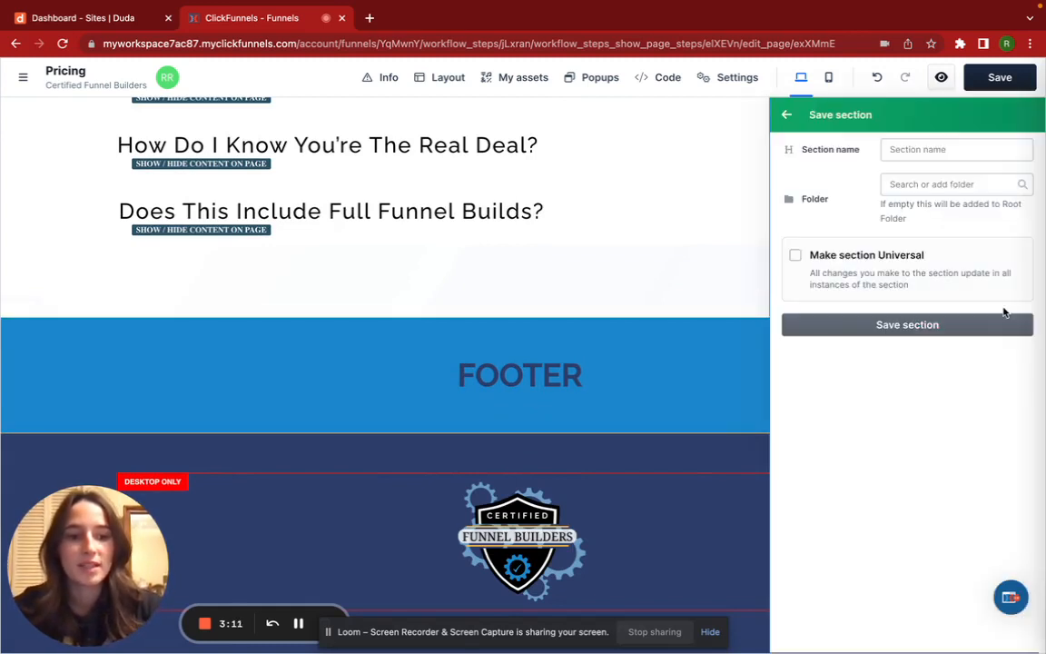
left_click(796, 255)
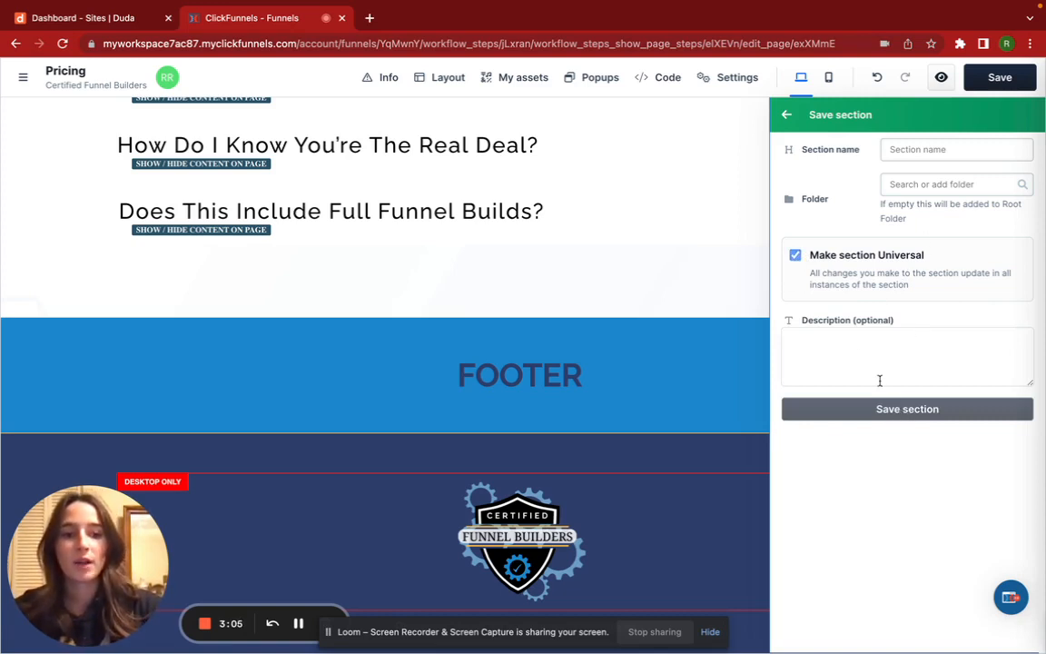
left_click(924, 151)
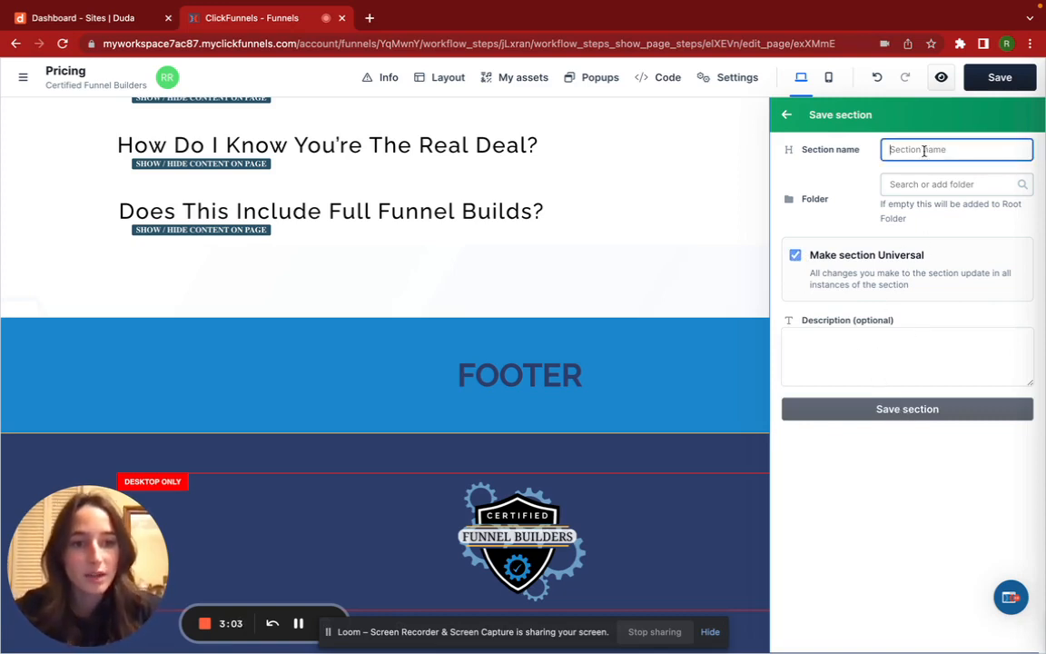
type("FOOTER DEMO")
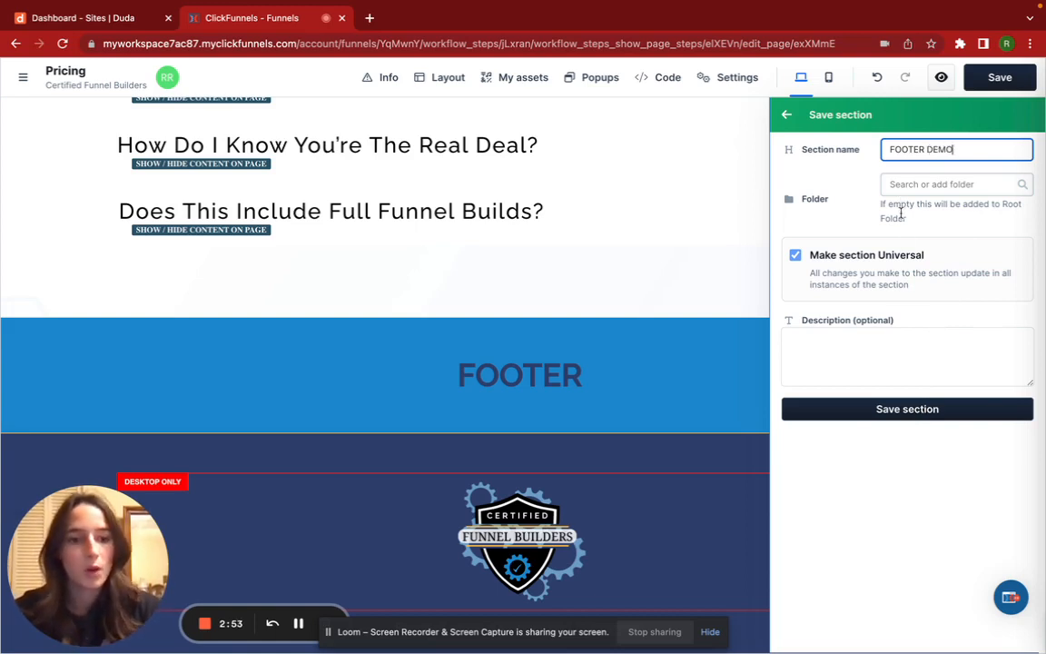
left_click(894, 410)
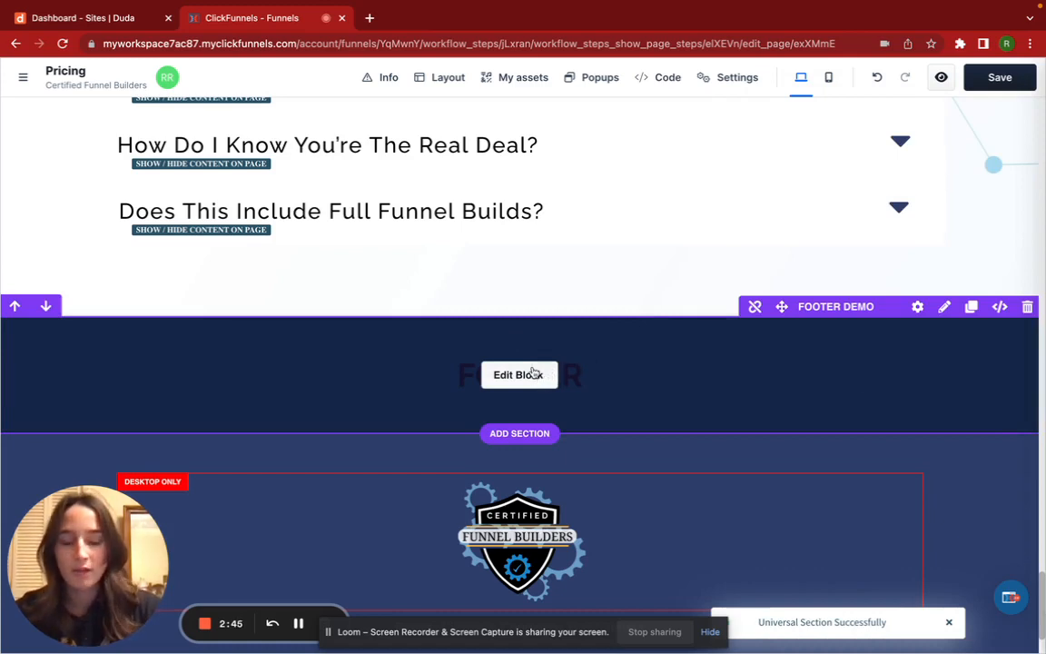
left_click(533, 374)
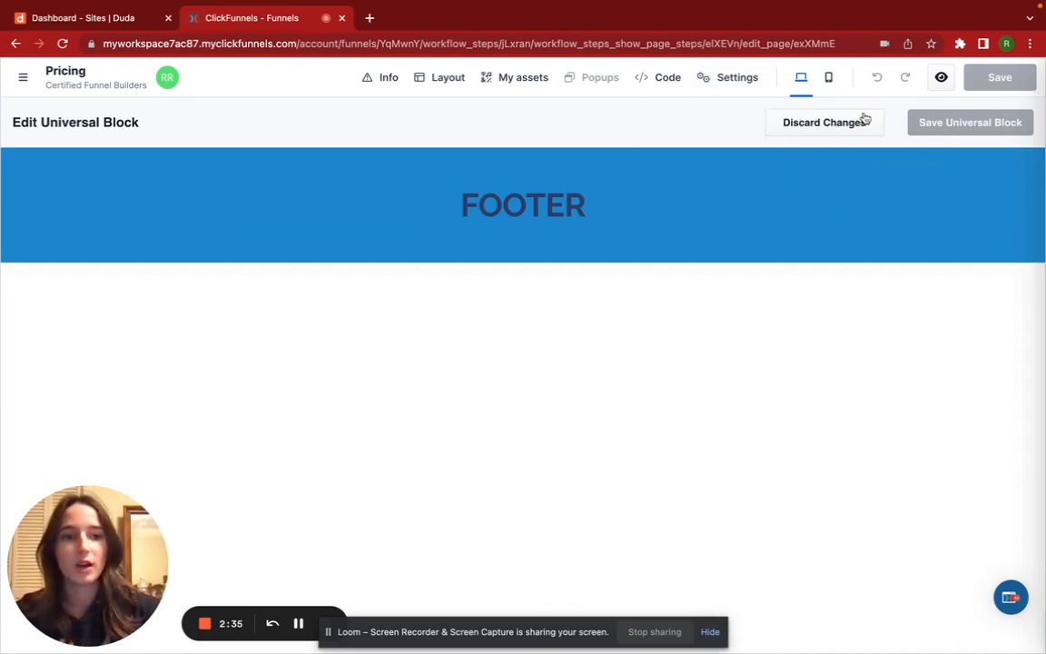
left_click(585, 208)
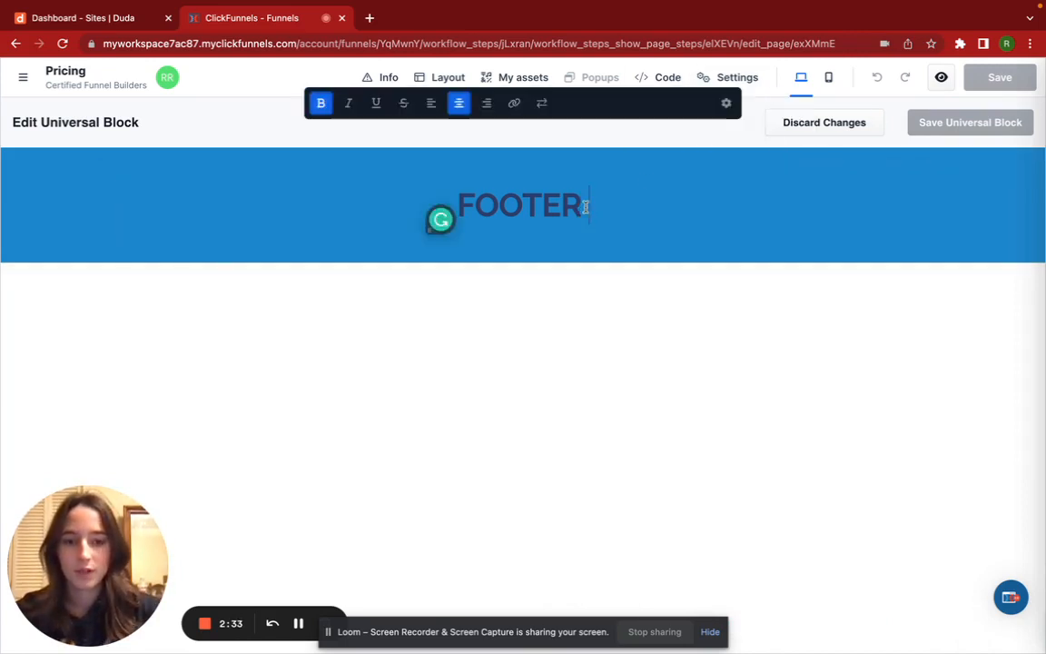
left_click(845, 124)
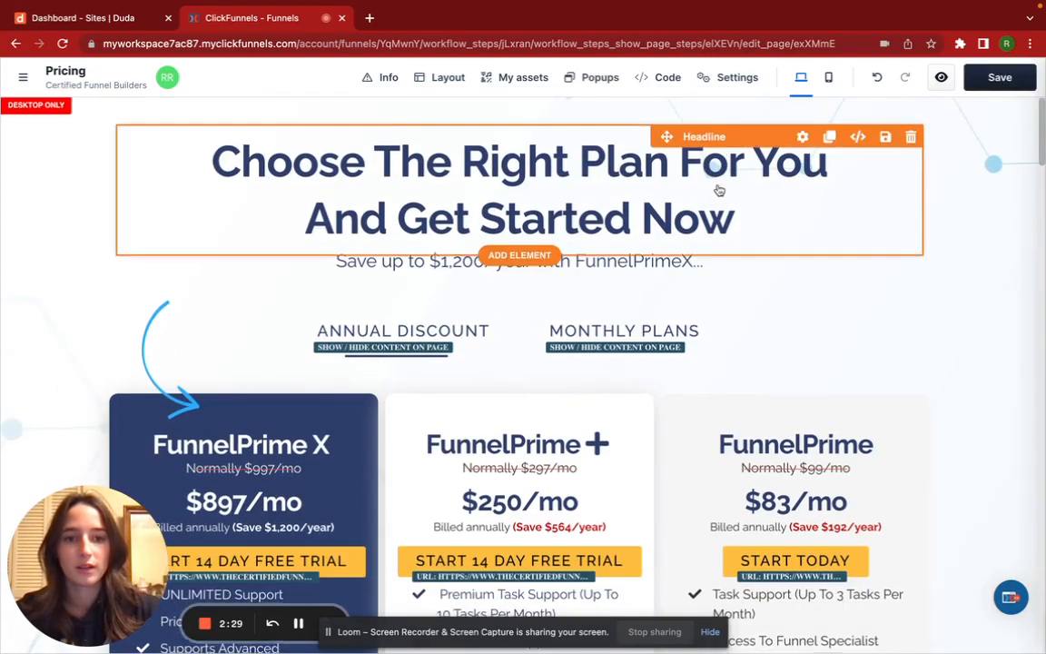
Insert a second copy of the saved blue FOOTER universal block below the FAQ, directly above the existing one
scroll(717, 189, "down", 5)
scroll(717, 189, "down", 15)
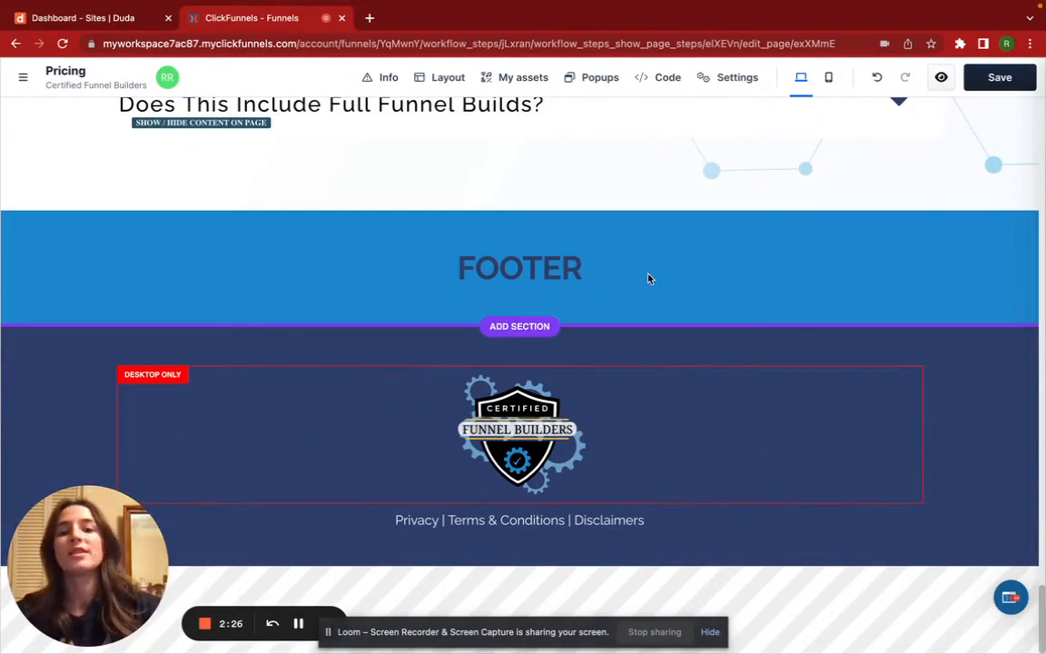
scroll(483, 329, "up", 5)
scroll(499, 406, "down", 3)
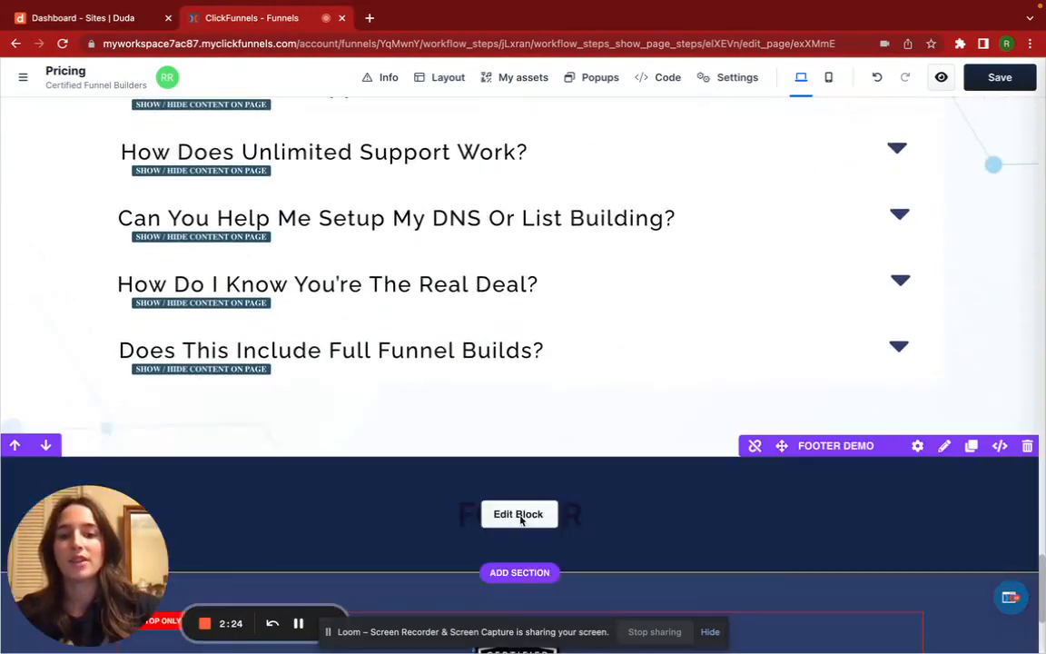
scroll(575, 396, "up", 2)
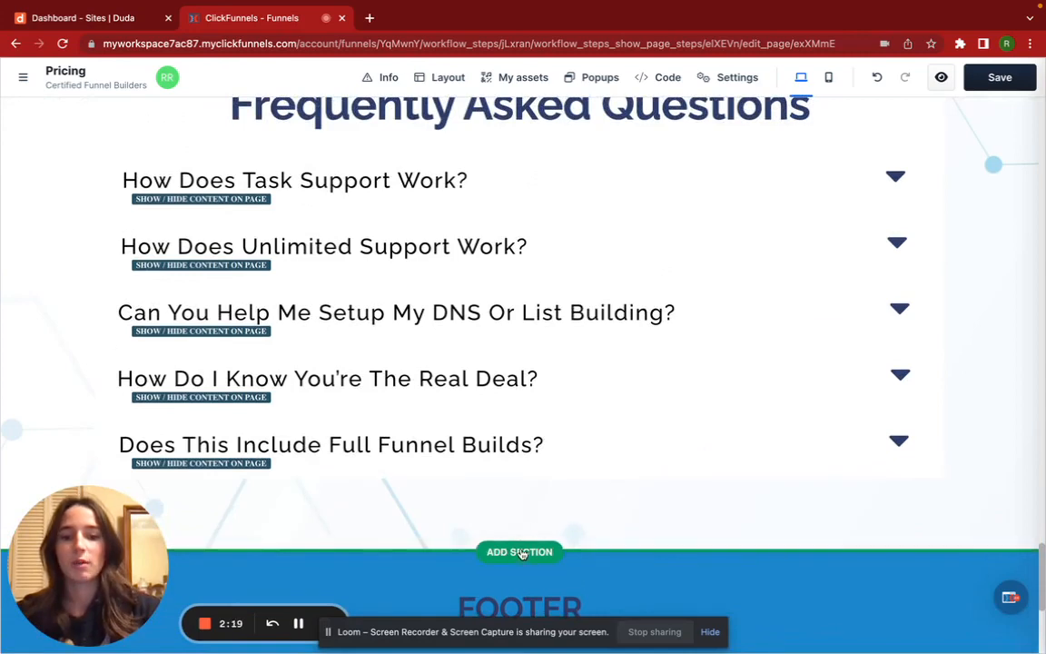
left_click(519, 551)
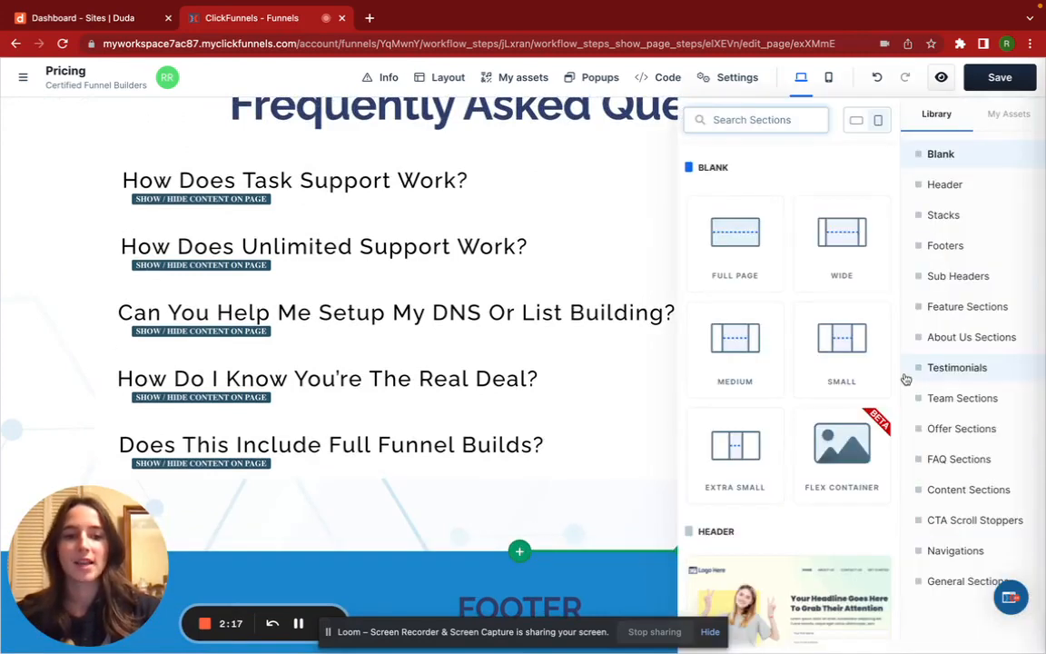
left_click(995, 118)
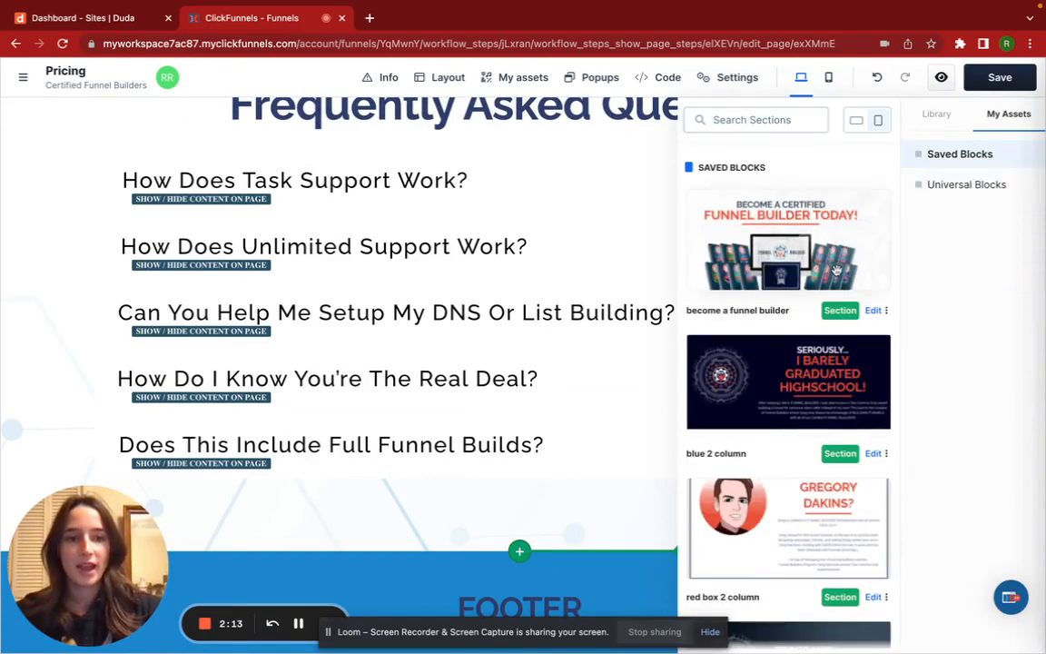
left_click(960, 186)
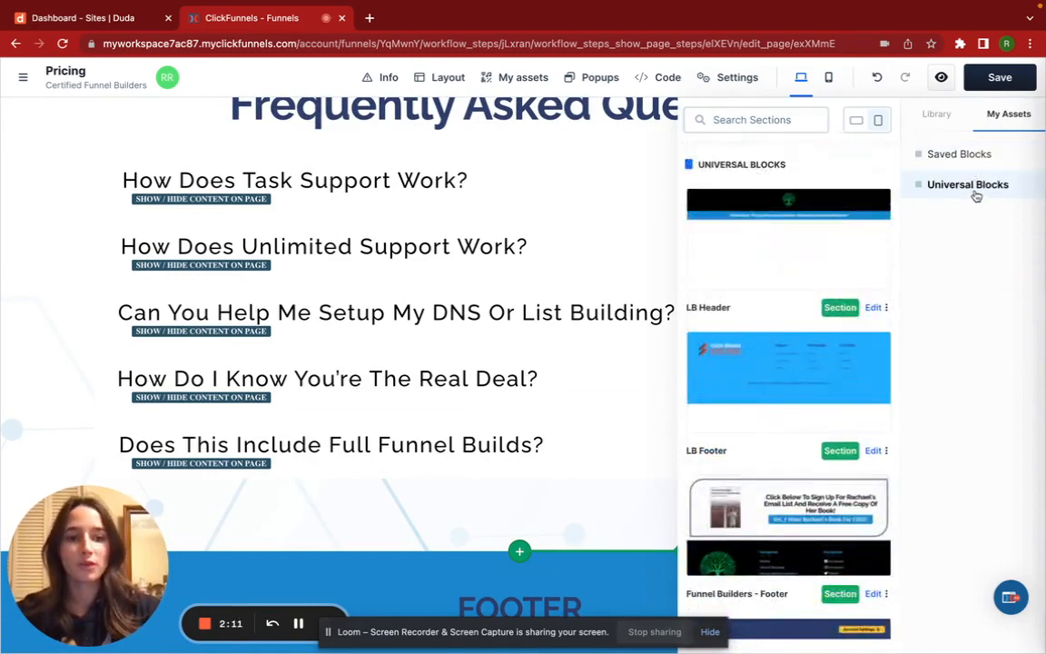
scroll(811, 376, "down", 10)
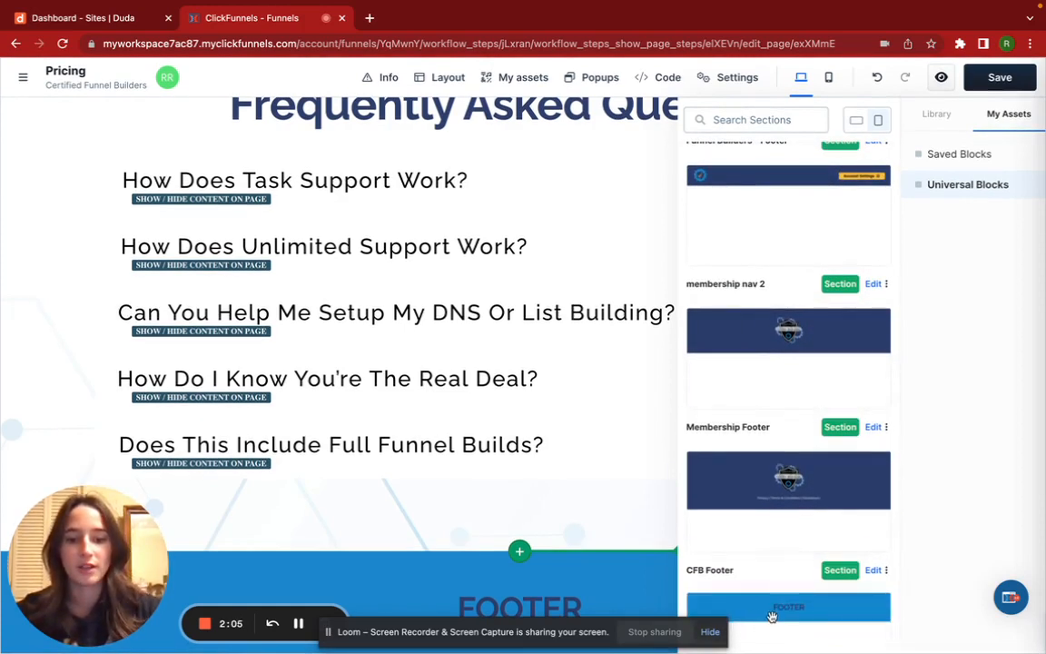
left_click(771, 616)
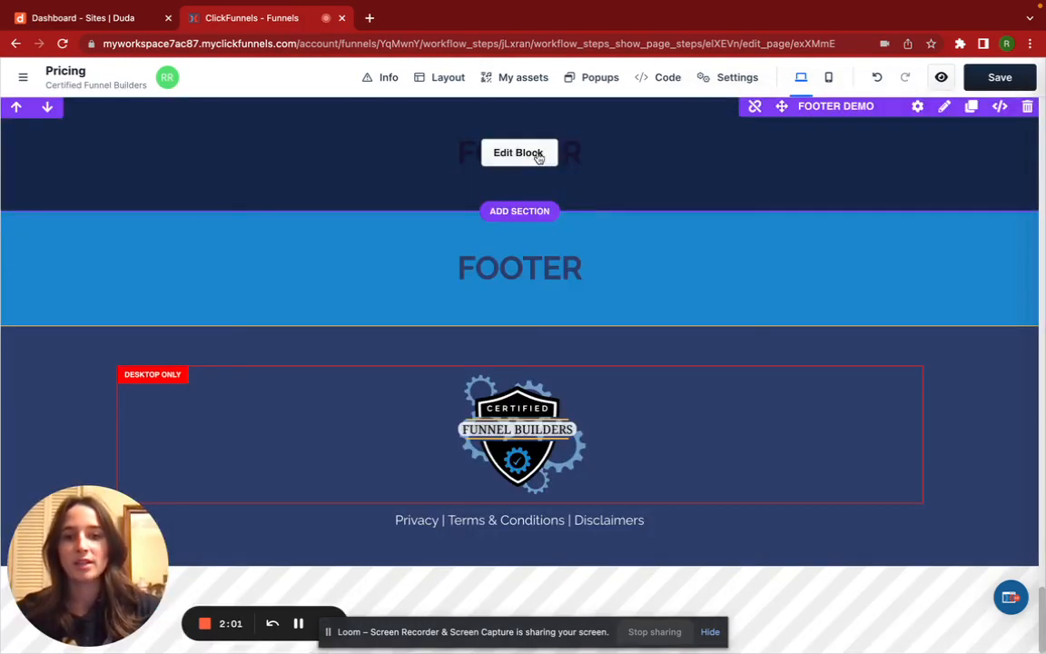
Change the FOOTER DEMO universal block's headline to "FOOTER 2", save the block, and check both copies on the page
left_click(533, 156)
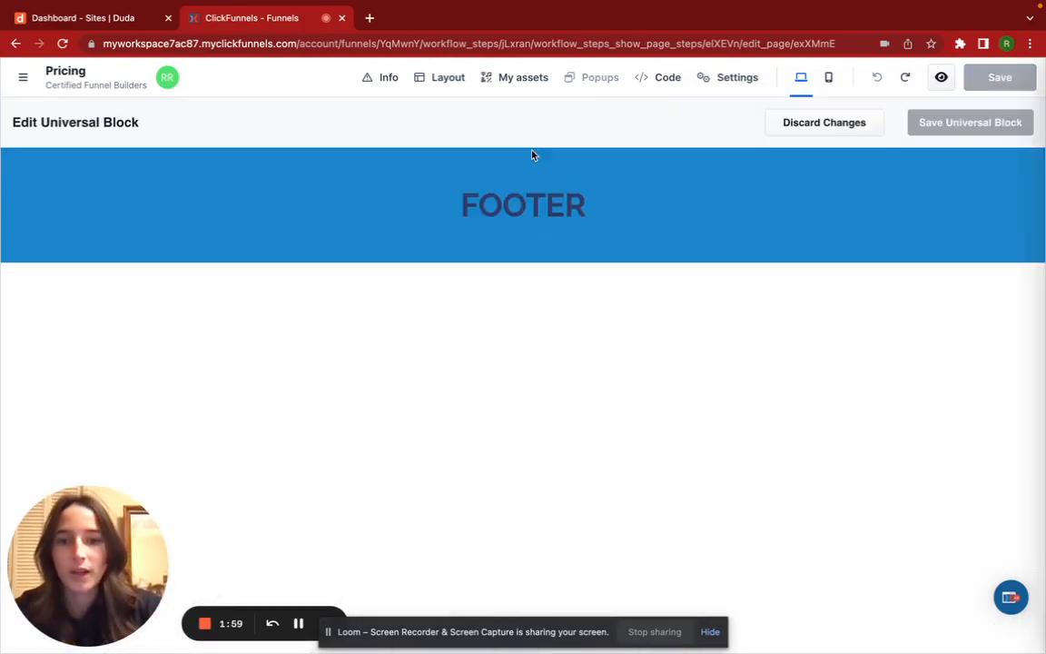
left_click(585, 206)
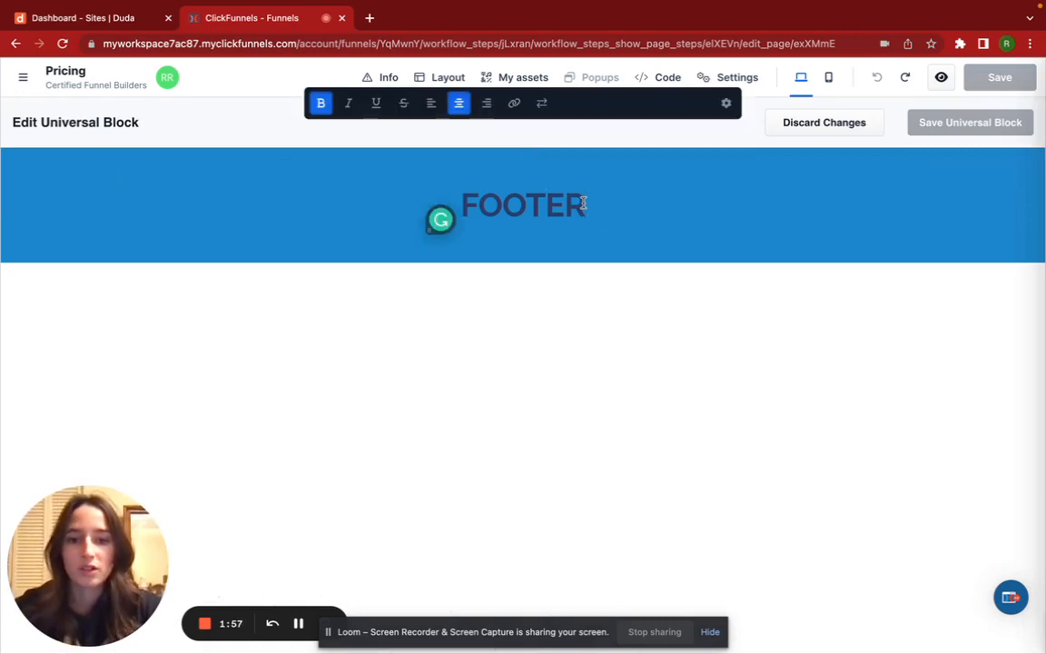
type("2")
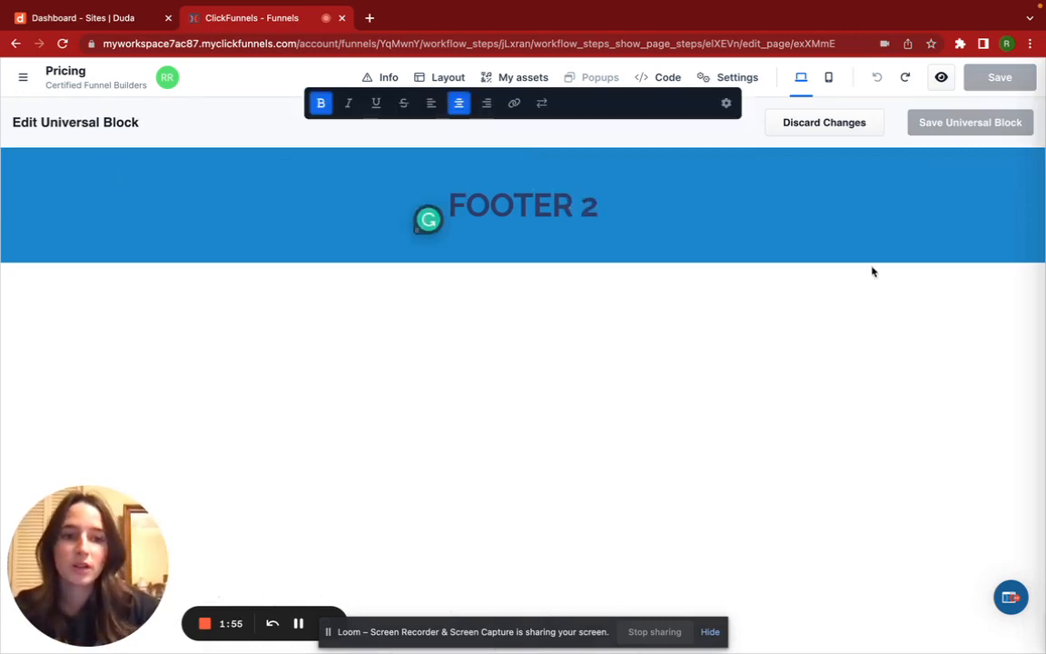
left_click(887, 232)
left_click(945, 122)
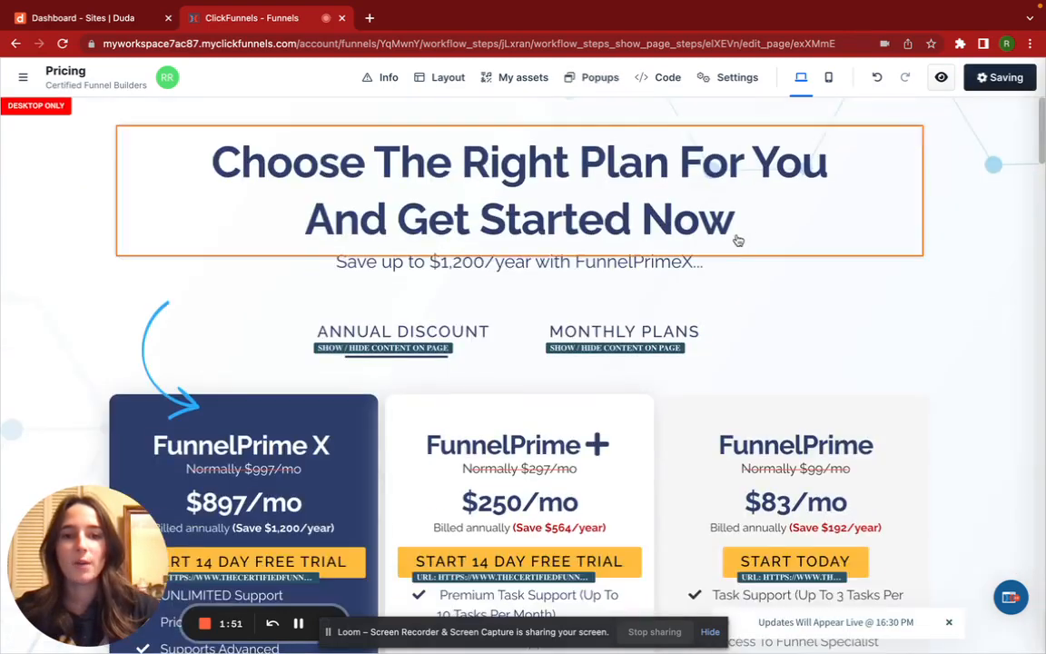
scroll(638, 388, "down", 20)
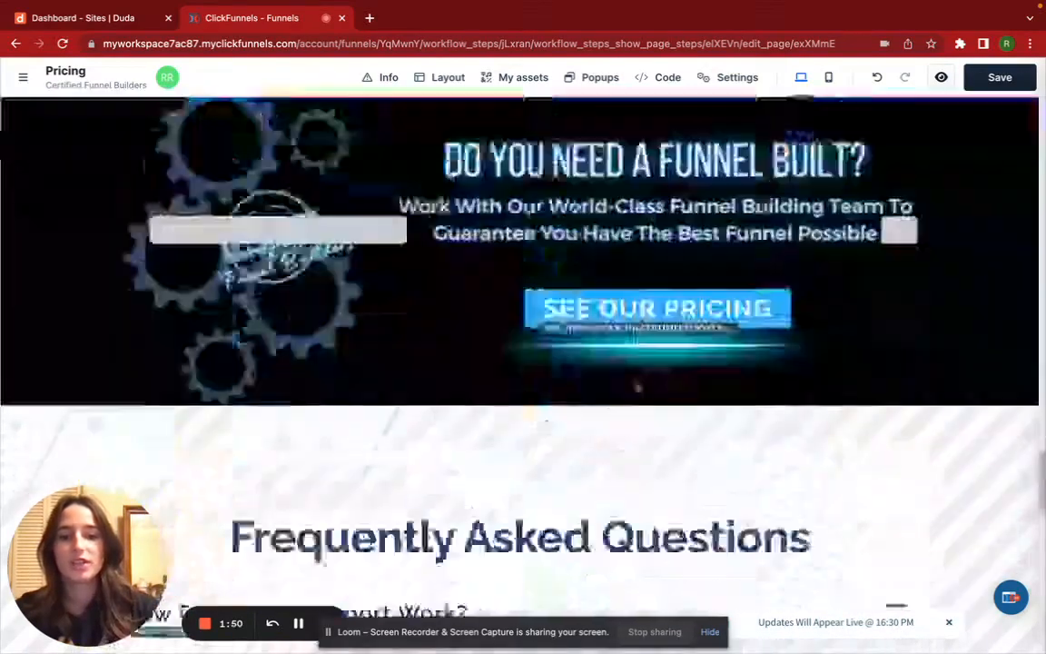
scroll(639, 388, "down", 15)
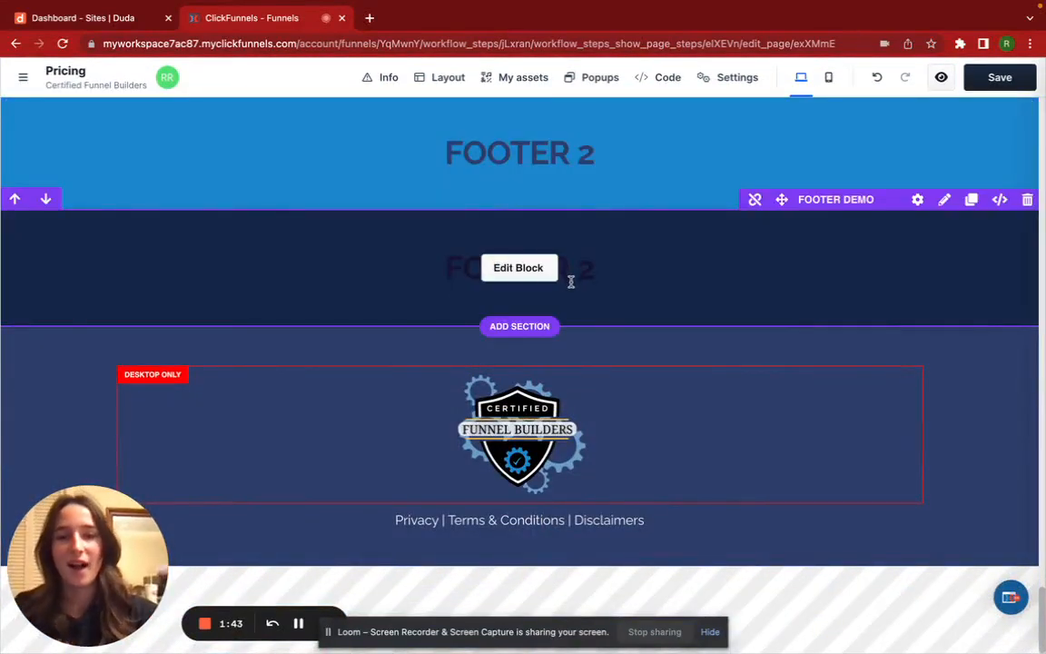
scroll(675, 196, "up", 1)
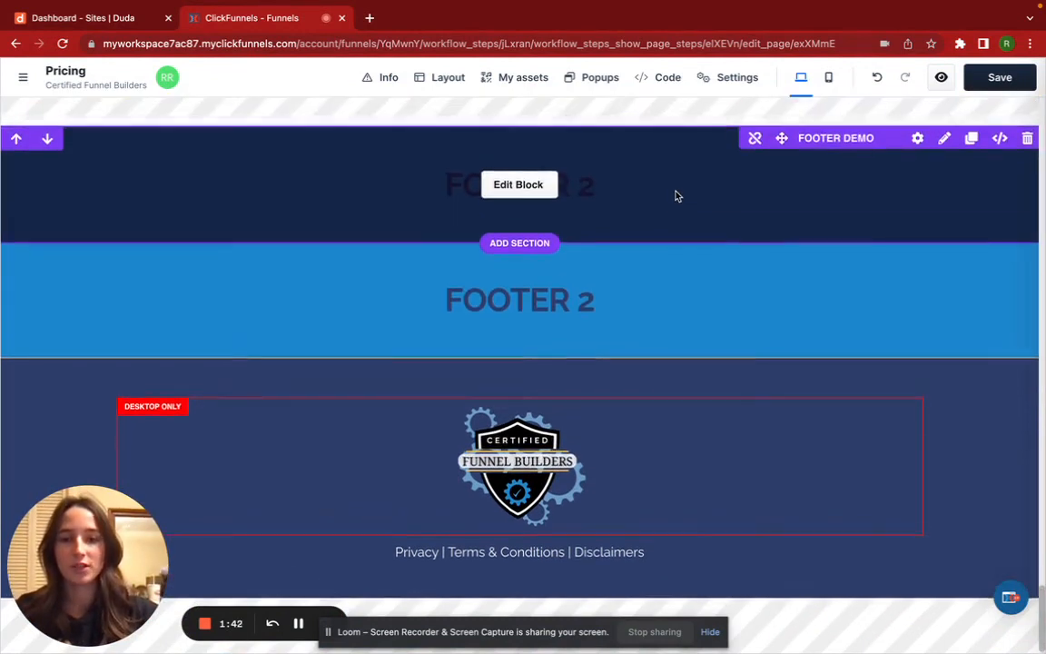
scroll(676, 196, "up", 1)
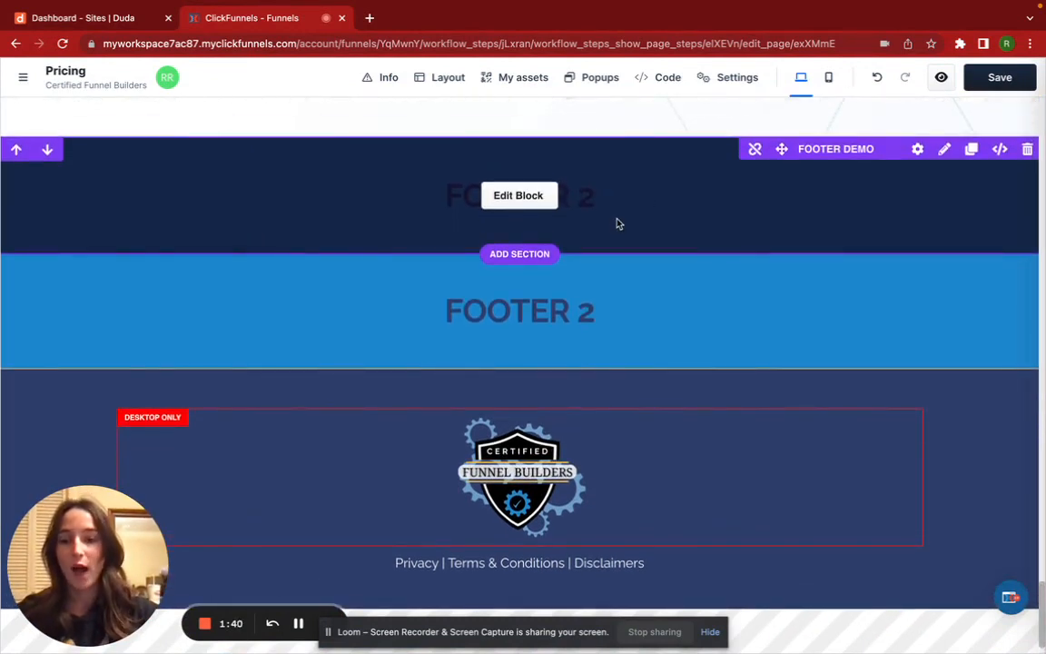